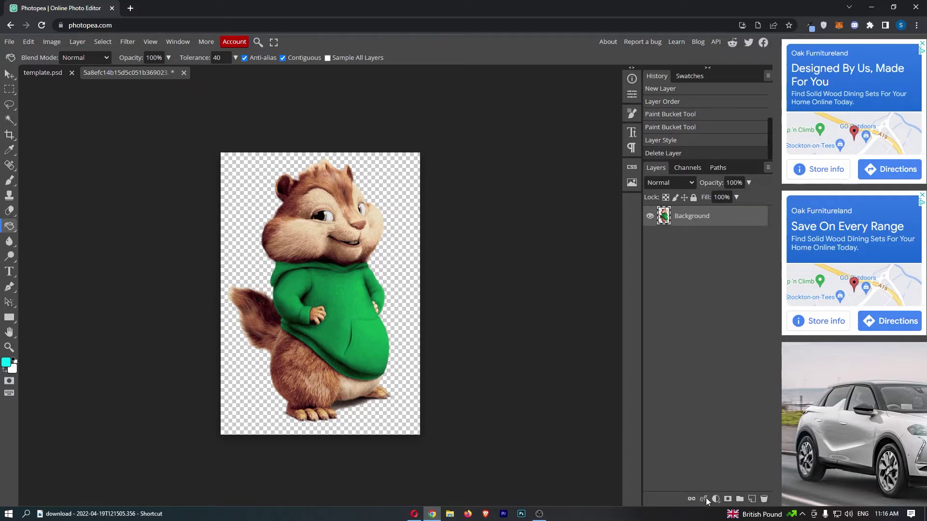
Add a new empty layer and move it below the chipmunk layer.
click(752, 499)
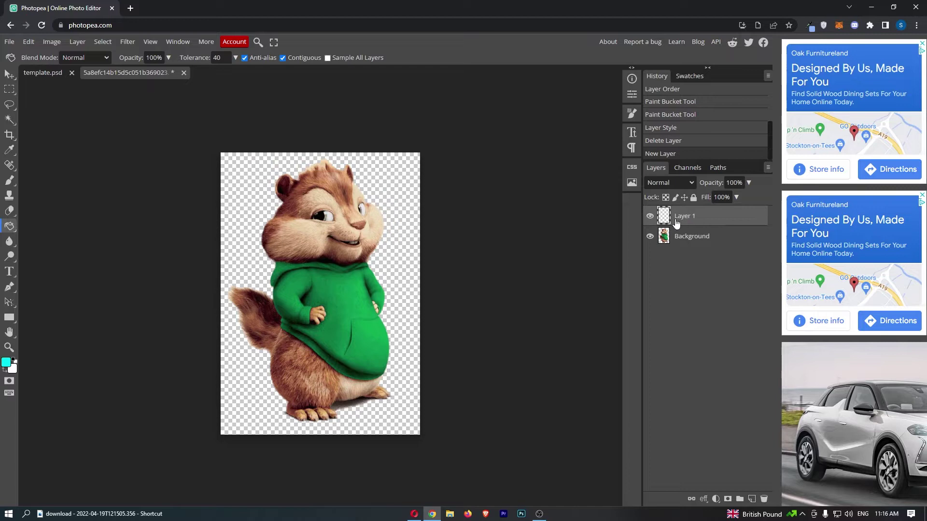
drag(688, 215, 691, 235)
double_click(691, 236)
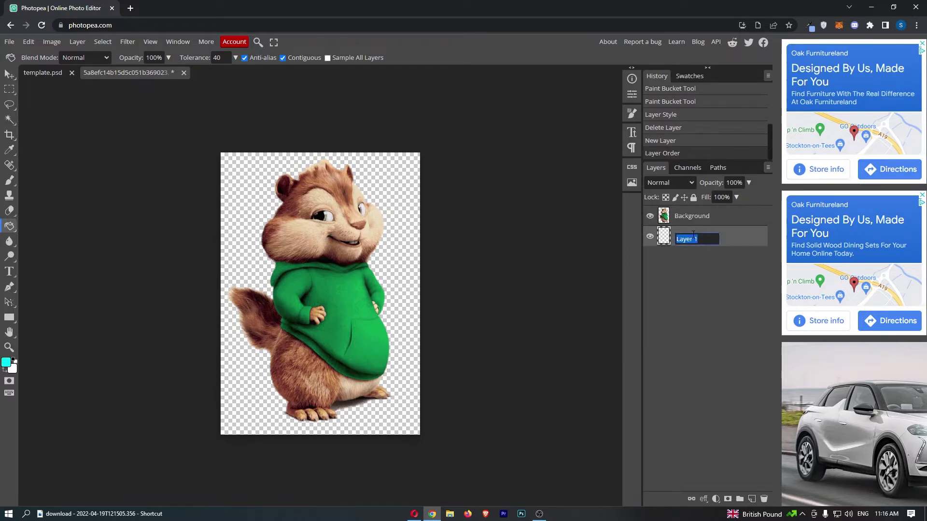
Rename the chipmunk image layer to 'Chipmunk', correcting the initial misspelling.
double_click(704, 217)
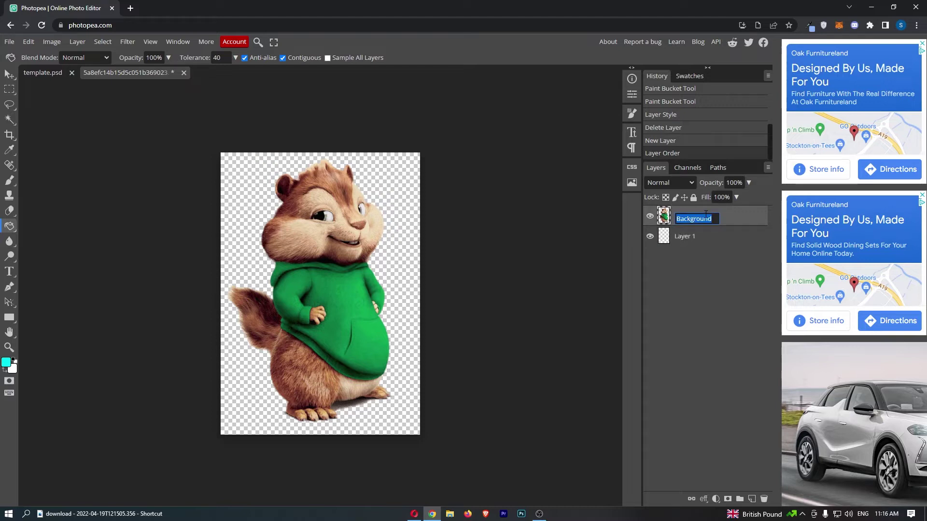
text(Chimpmunk)
key(Return)
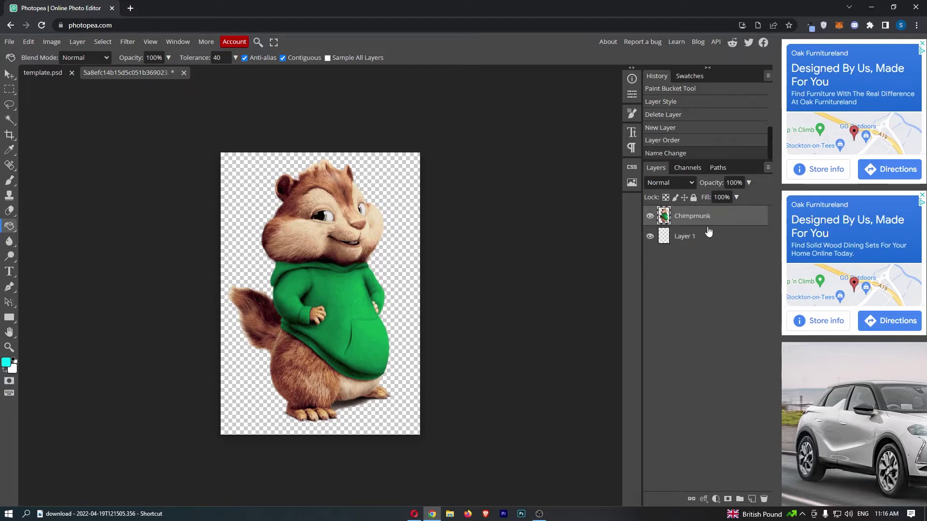
click(685, 237)
double_click(689, 219)
text(Chipmunk)
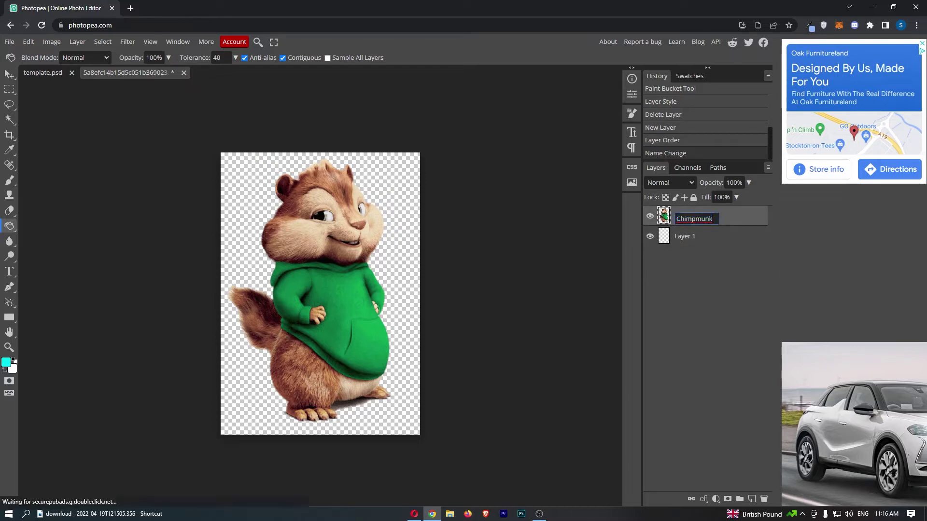
key(Return)
Rename the empty layer beneath it to 'Background'.
double_click(695, 236)
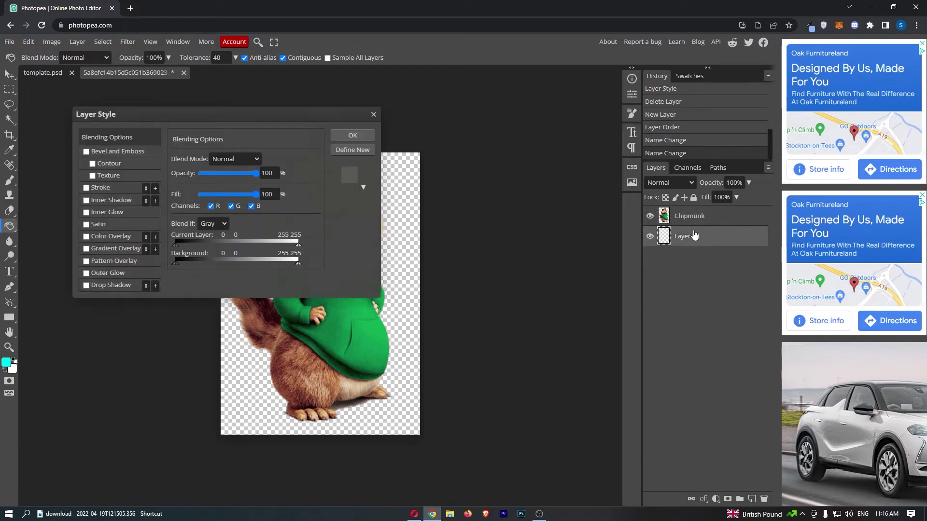
click(358, 134)
double_click(686, 236)
text(V)
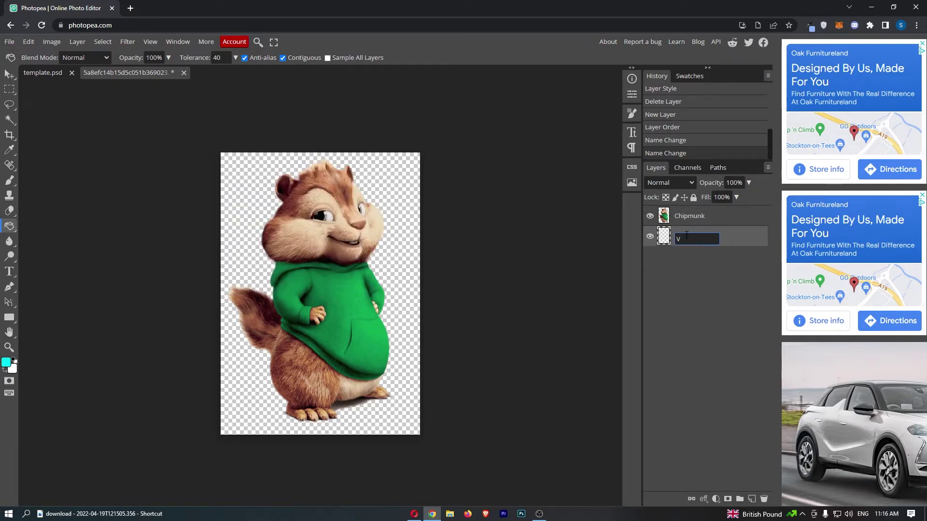
text(ackground)
key(Return)
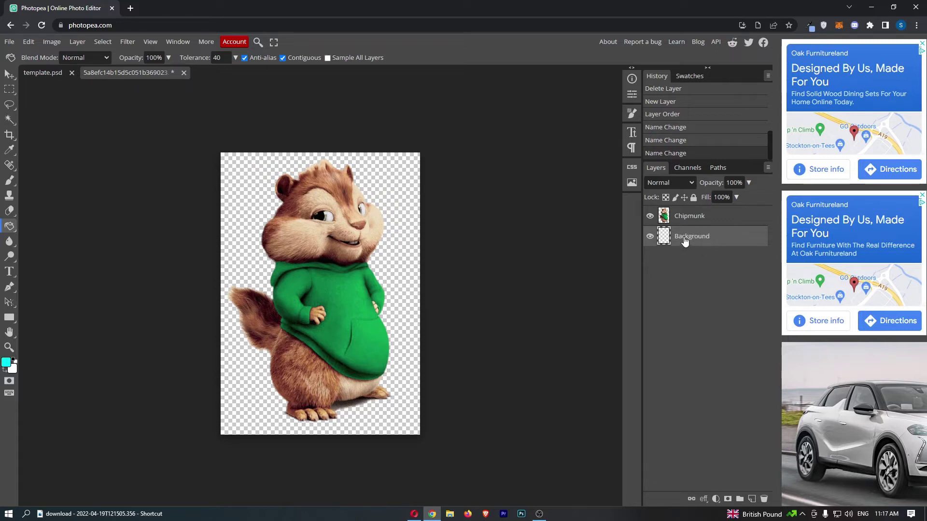
Fill the transparent Background layer with cyan using the Paint Bucket tool.
key(v)
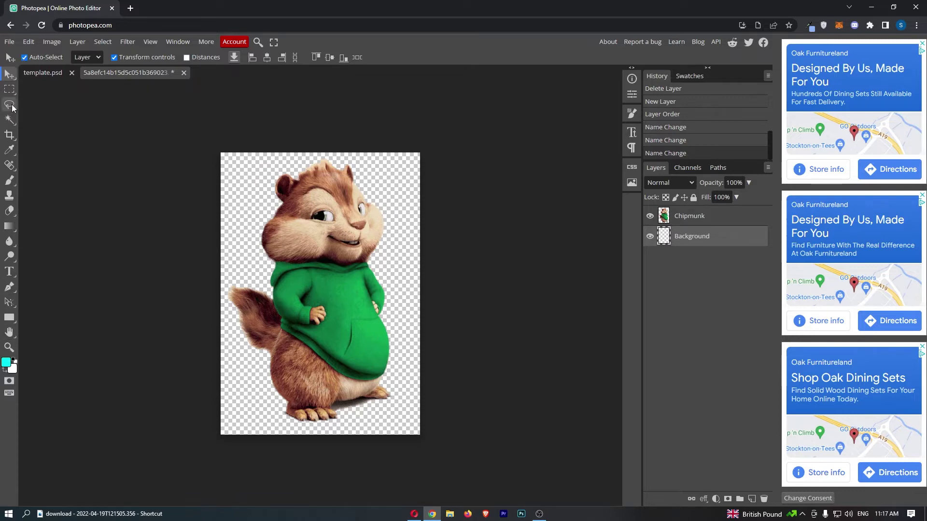
click(9, 227)
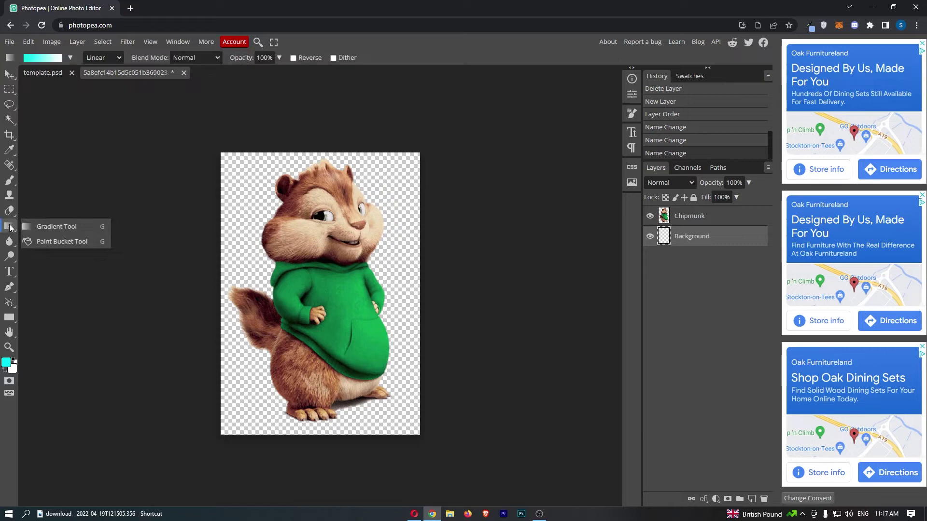
click(51, 240)
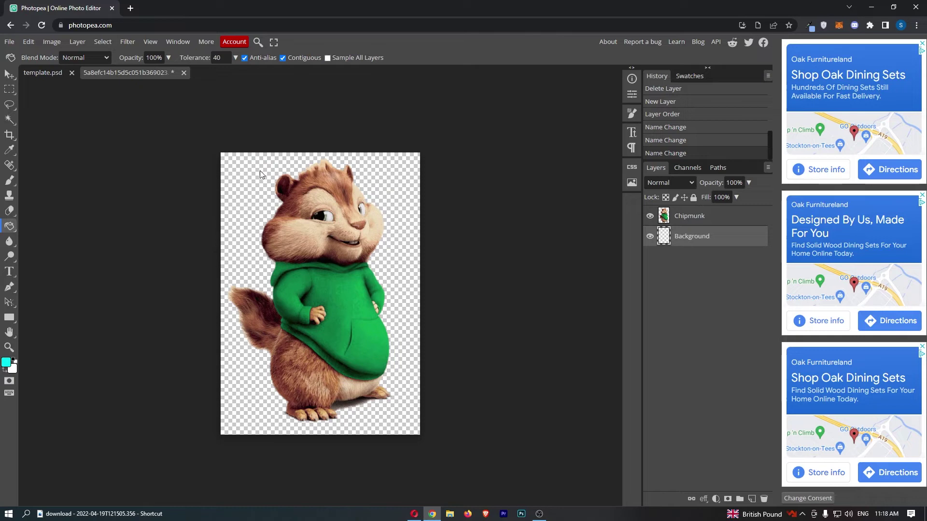
click(318, 294)
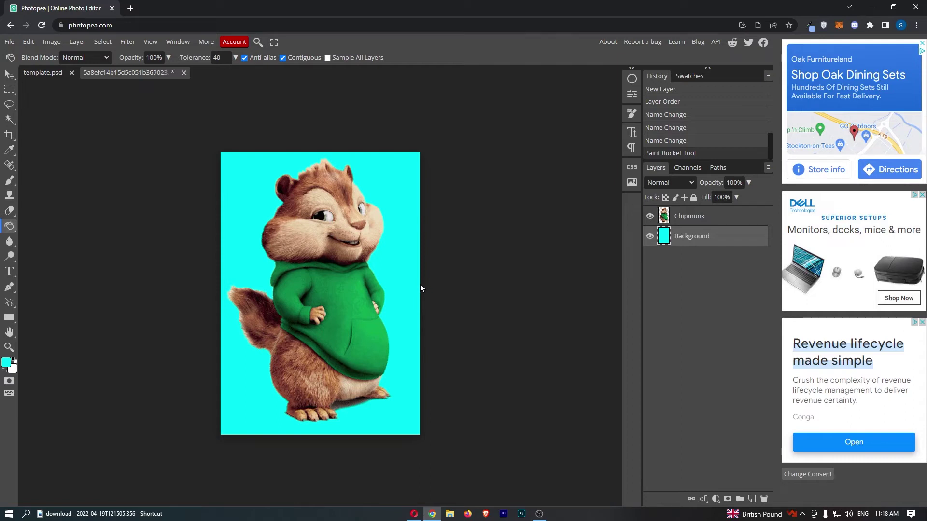
Open Blending Options for the cyan Background layer and move the Layer Style window aside.
click(13, 77)
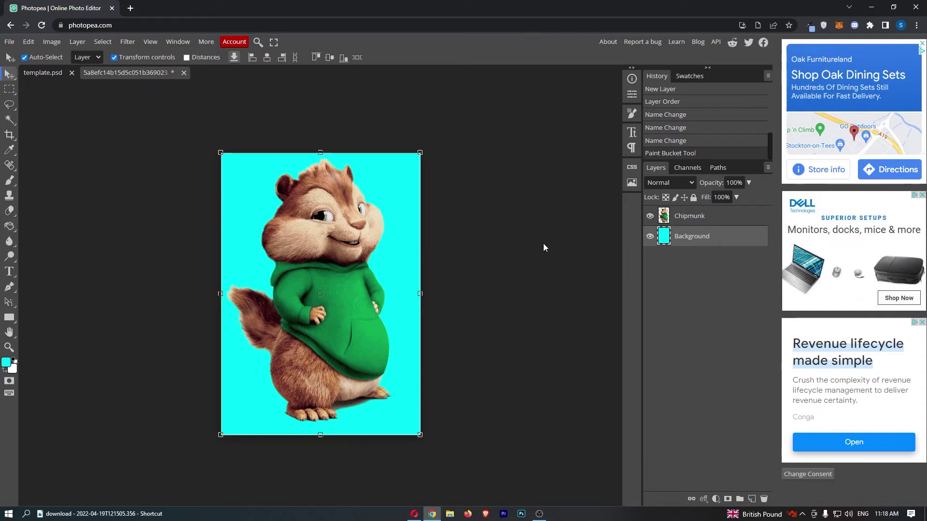
right_click(694, 241)
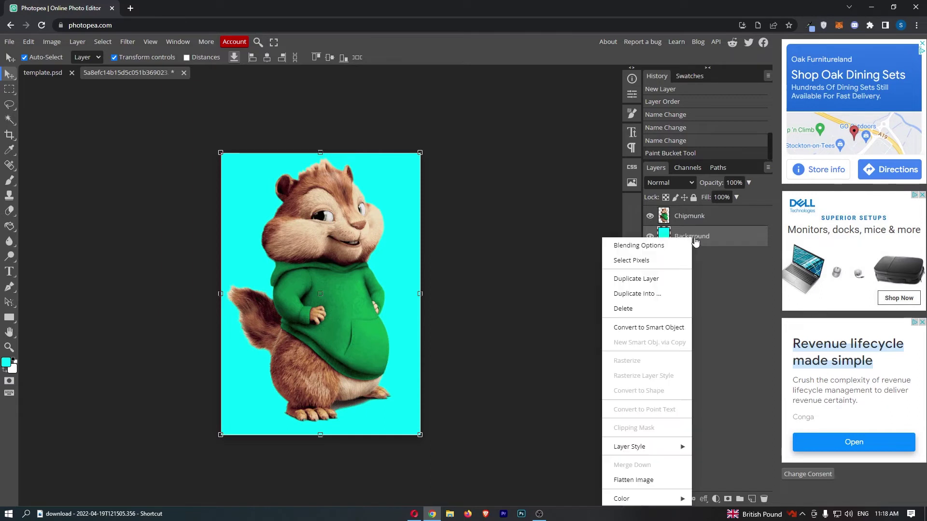
click(647, 247)
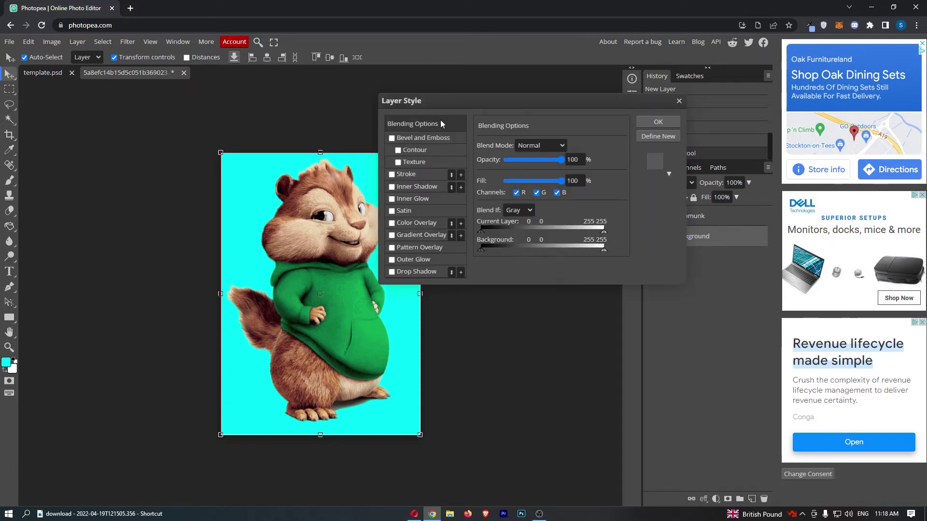
drag(384, 101, 359, 101)
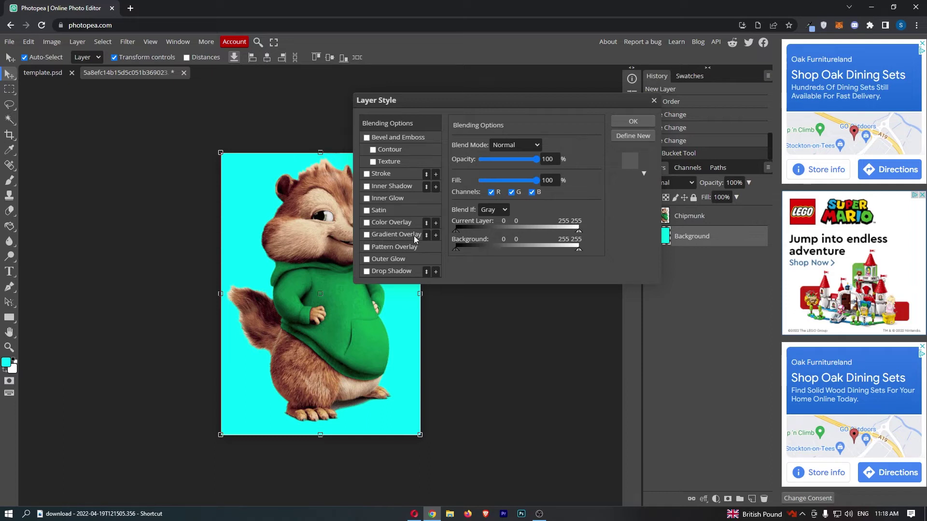
Enable Gradient Overlay on the Background layer and shift the Layer Style window off the image.
click(373, 233)
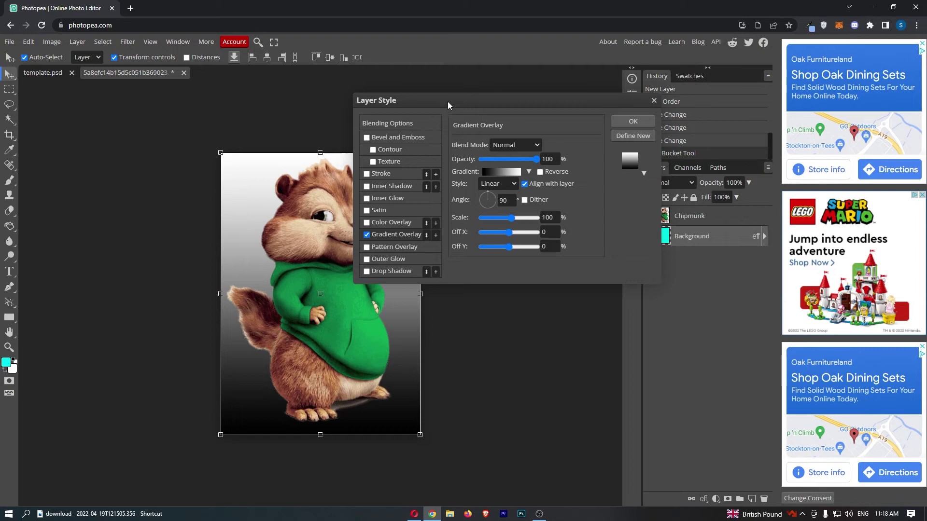
drag(447, 102, 527, 89)
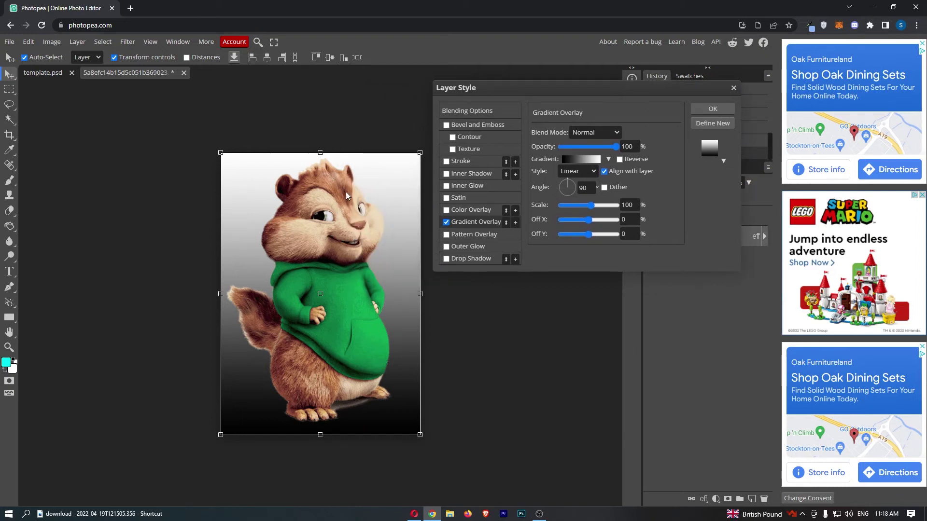
drag(540, 89, 524, 89)
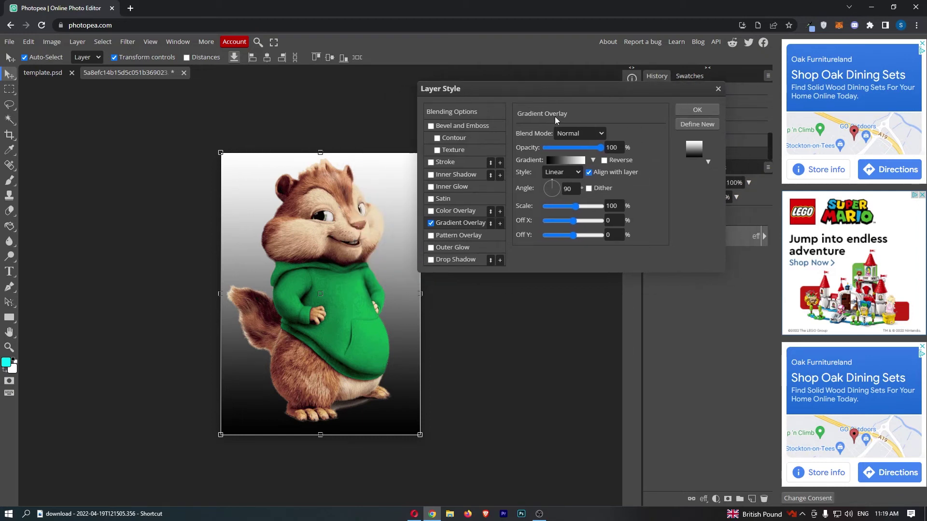
Try the Dissolve, Lighter Color and Difference blend modes for the overlay.
click(568, 131)
click(576, 151)
click(578, 134)
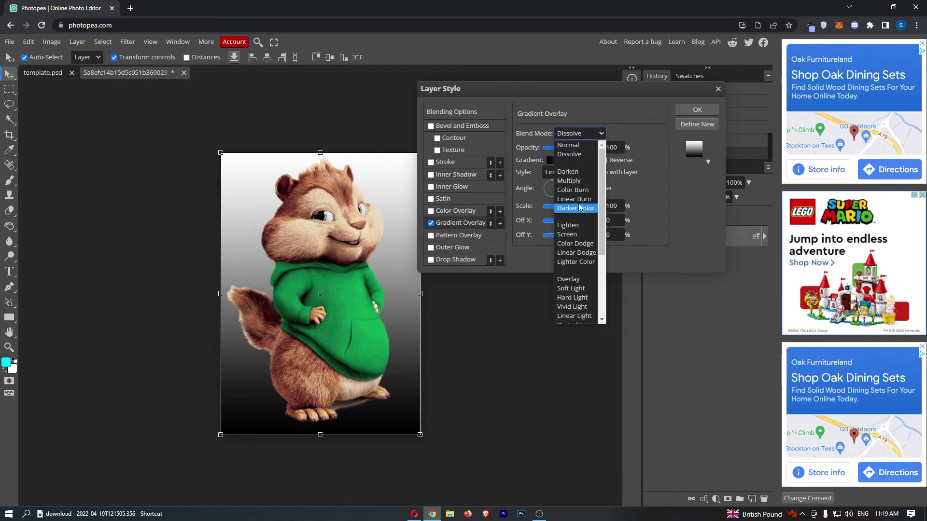
click(576, 207)
click(578, 133)
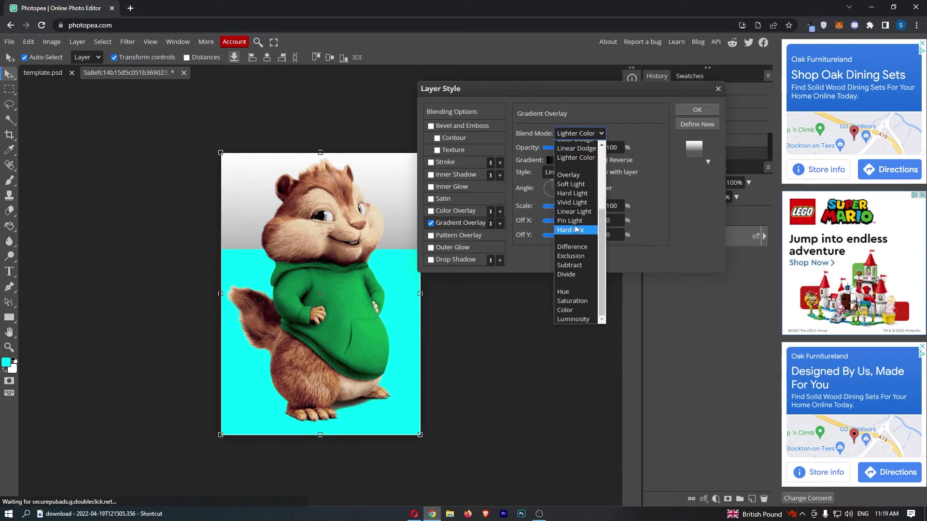
click(572, 246)
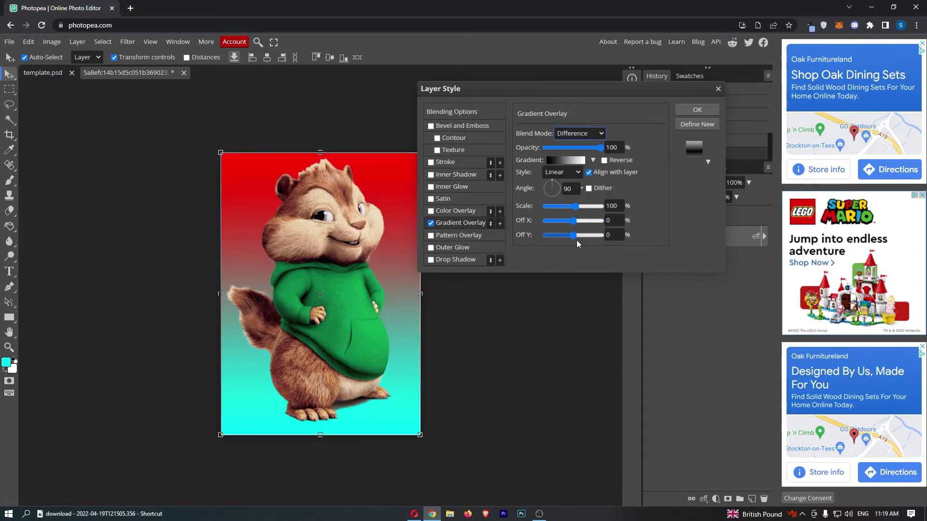
Set the overlay blend mode back to Normal and try adjusting its opacity.
click(575, 134)
click(575, 134)
click(584, 137)
click(575, 135)
click(569, 130)
click(572, 143)
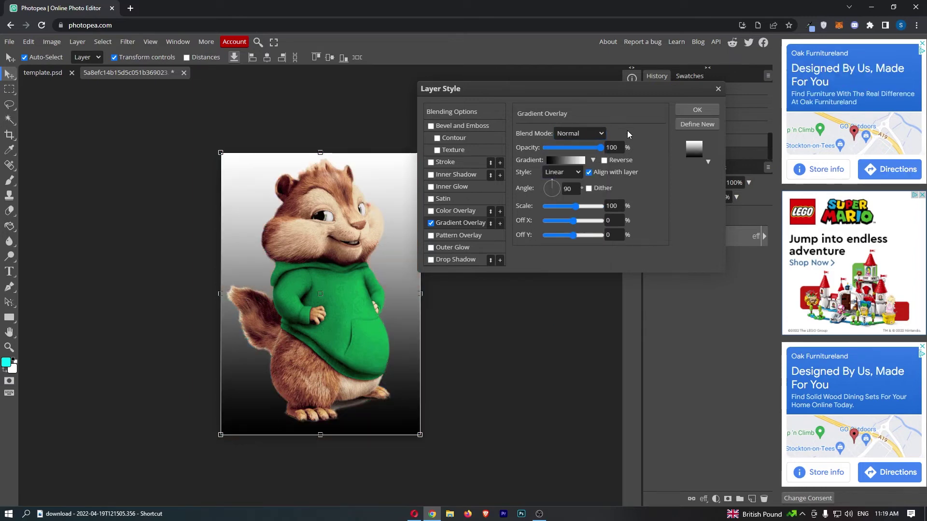
mouse_move(599, 147)
mouse_down()
mouse_move(572, 151)
mouse_move(613, 151)
mouse_move(567, 150)
mouse_move(613, 150)
mouse_up()
In the Gradient Editor, set the left colour stop to cyan.
click(551, 158)
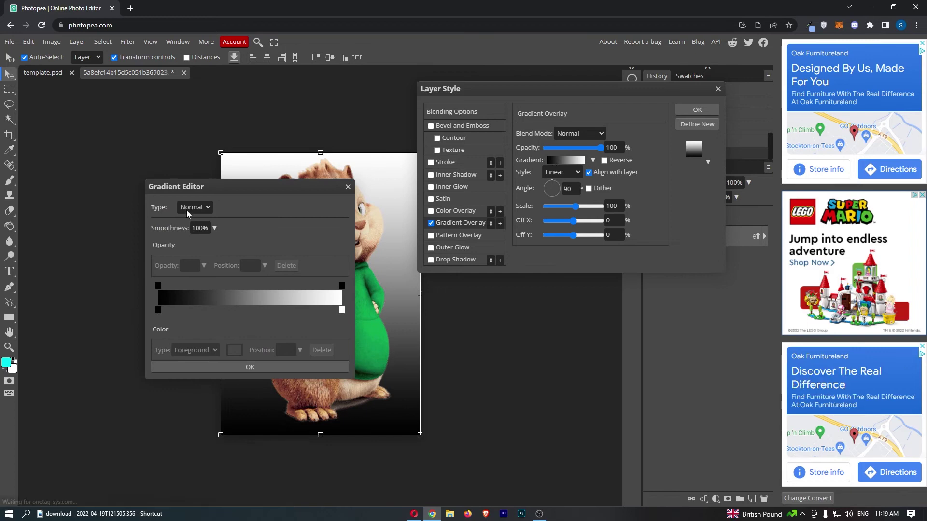
drag(205, 185, 86, 115)
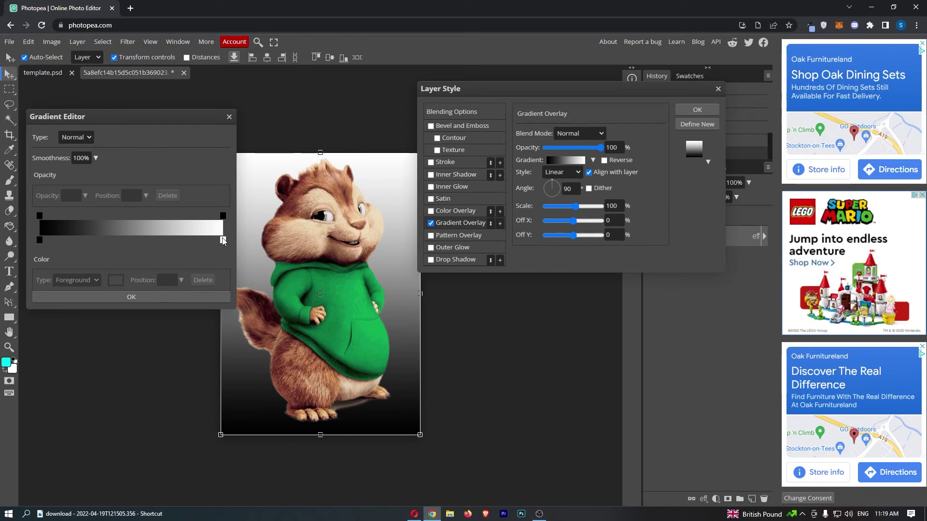
click(40, 240)
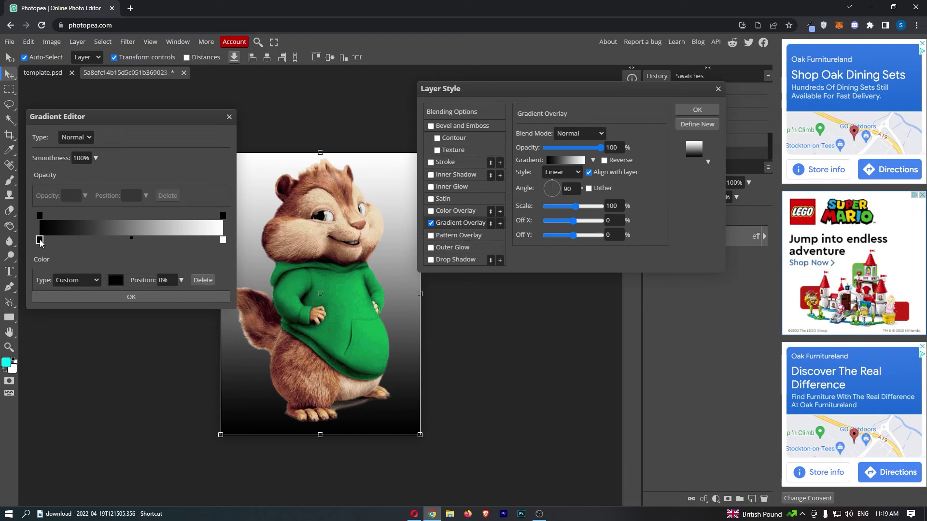
click(116, 279)
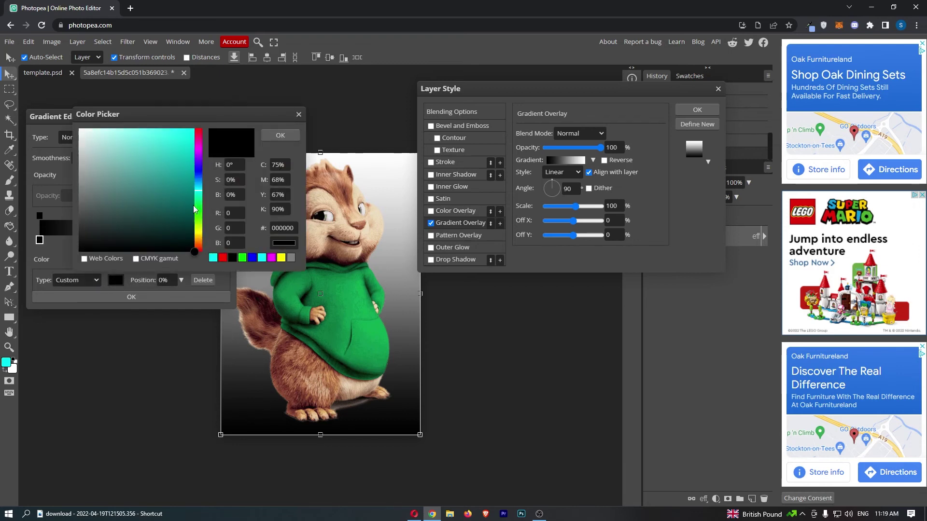
mouse_move(193, 131)
mouse_down()
mouse_move(193, 167)
mouse_move(195, 129)
mouse_up()
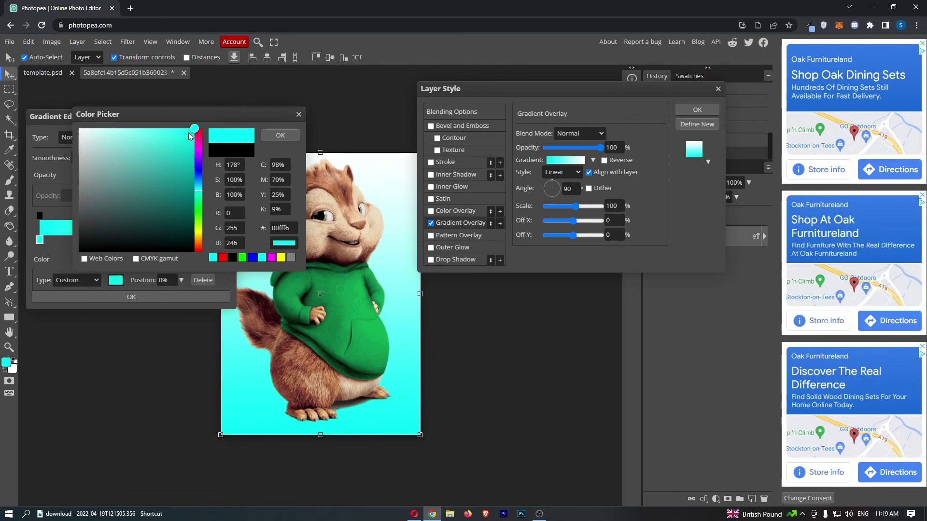
click(280, 136)
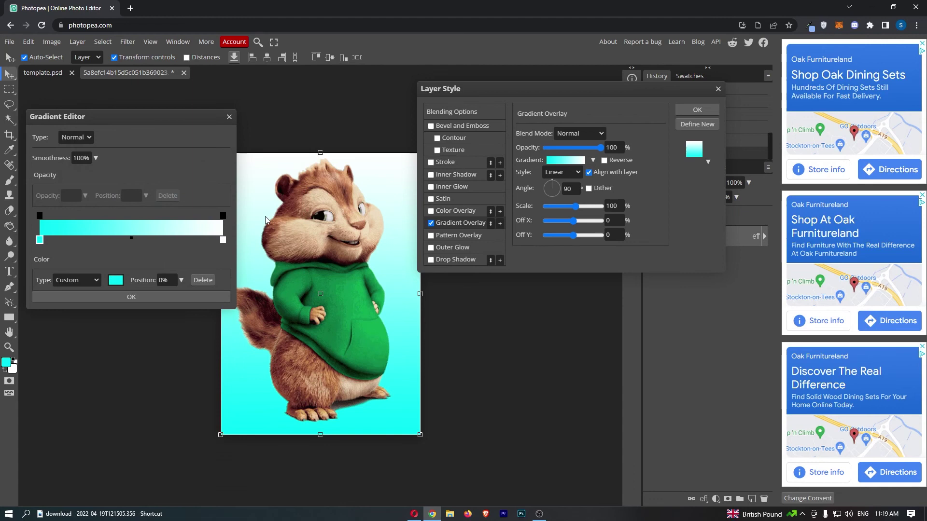
Set the gradient's right colour stop to pure red.
click(224, 239)
click(116, 280)
drag(198, 160, 201, 110)
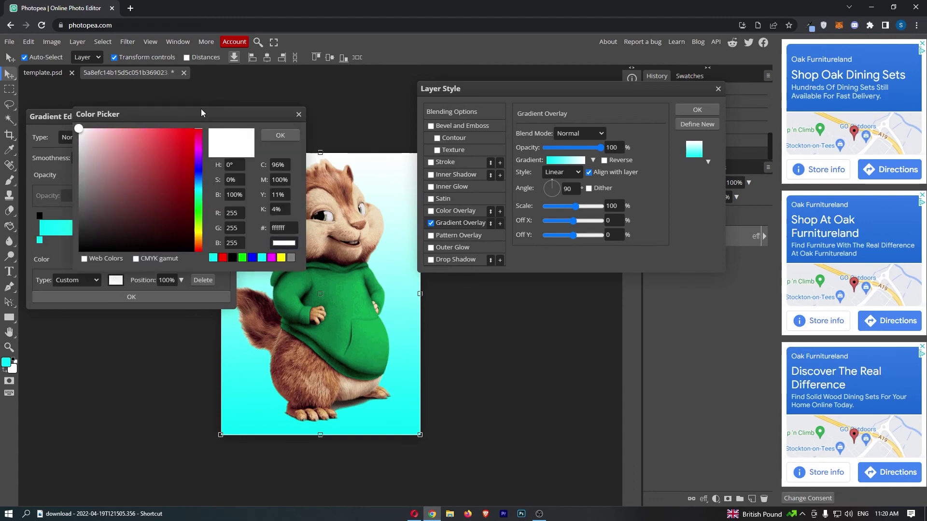
click(194, 129)
click(268, 135)
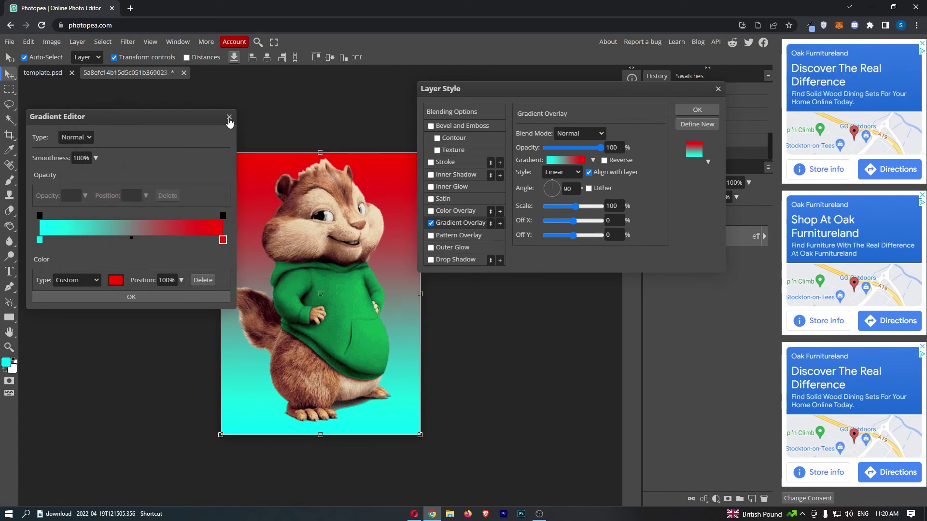
Close the Gradient Editor, set the overlay angle to 89°, and confirm the Layer Style.
click(130, 297)
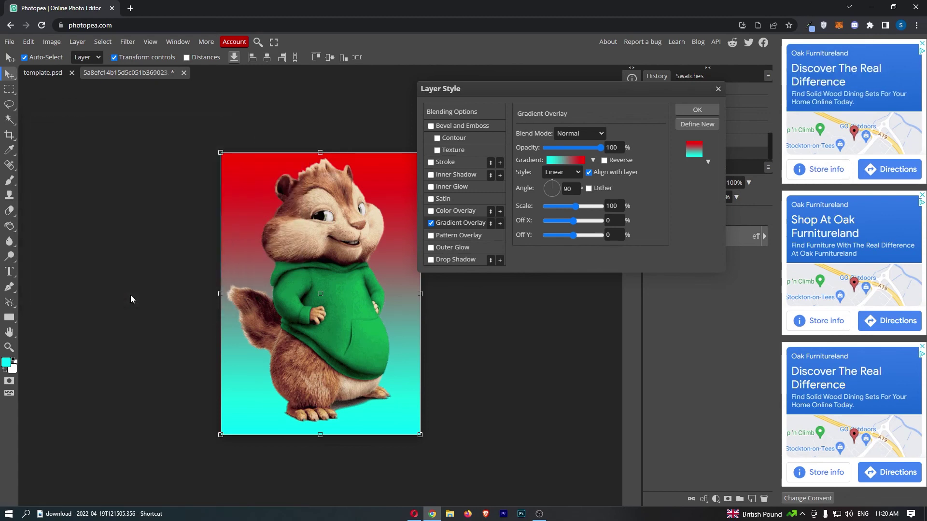
click(547, 183)
mouse_move(547, 185)
mouse_down()
mouse_move(538, 189)
mouse_move(551, 176)
mouse_up()
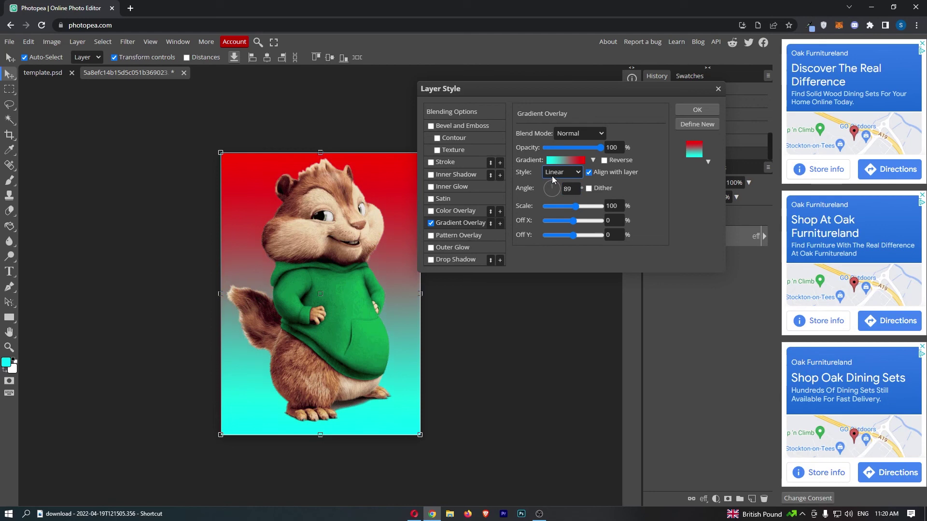
click(696, 112)
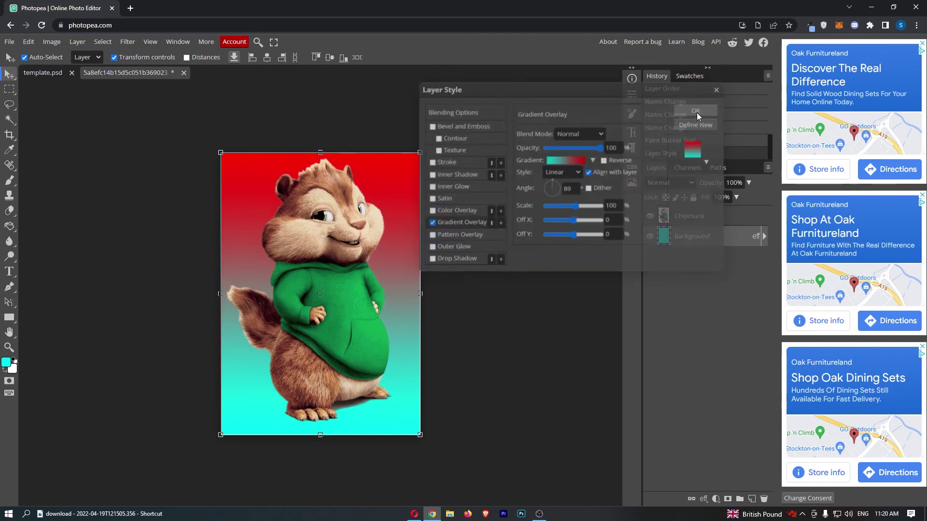